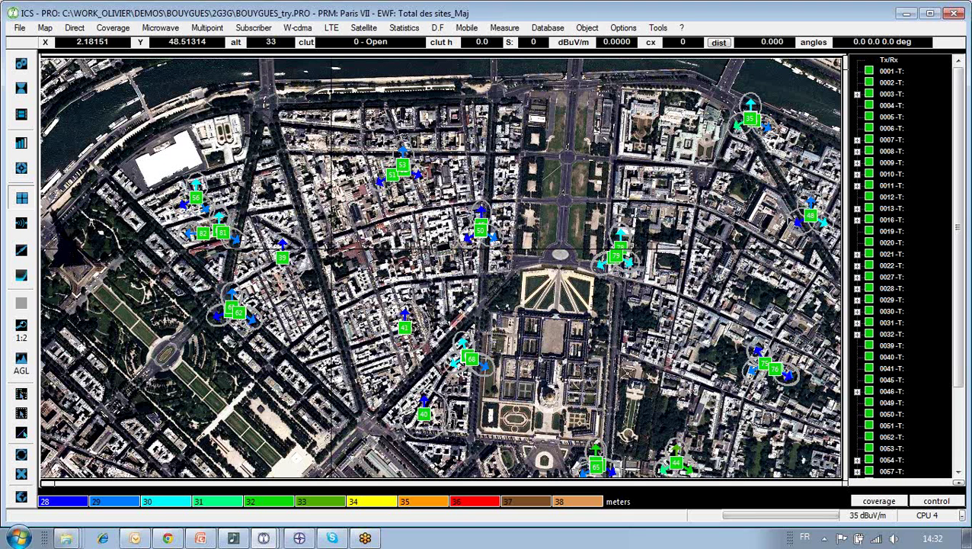
{"action": "key", "text": "i"}
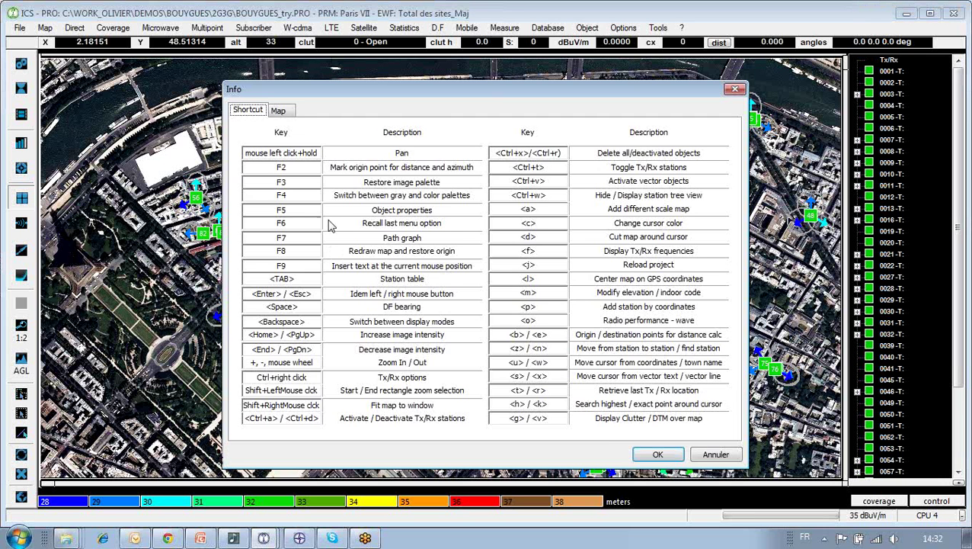
{"action": "left_click", "coordinate": [279, 111]}
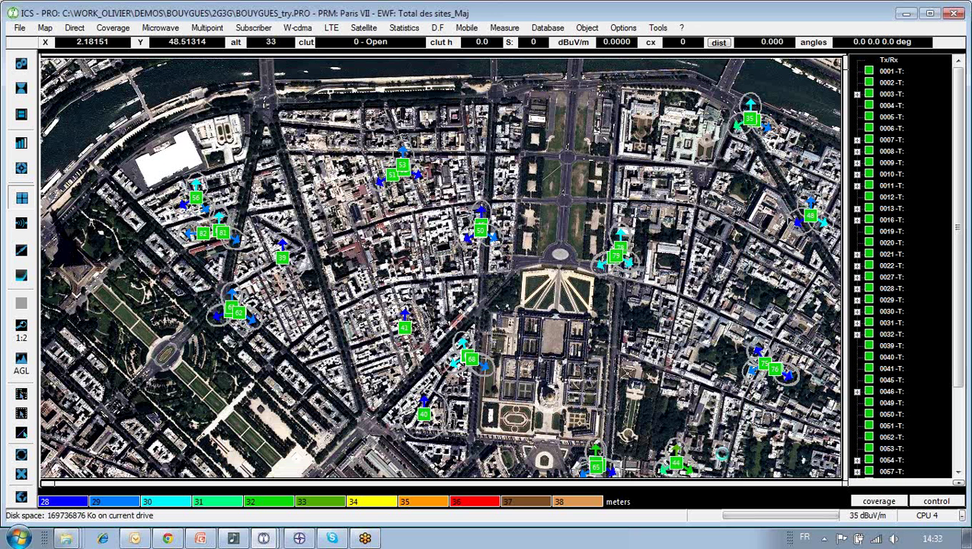
{"action": "left_click", "coordinate": [721, 455]}
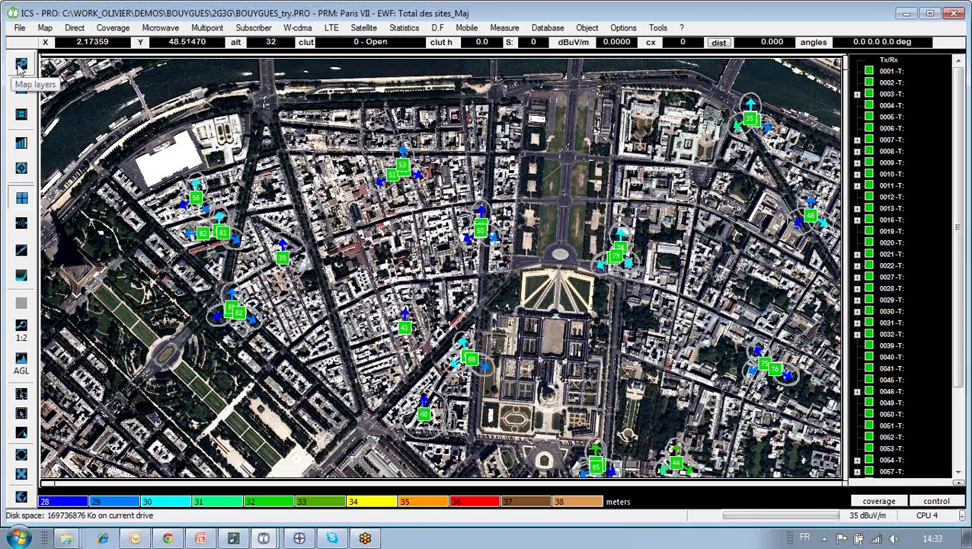
Cycle the Paris map through the DEM and aerial Image layers, ending on Clutter
{"action": "left_click", "coordinate": [21, 67]}
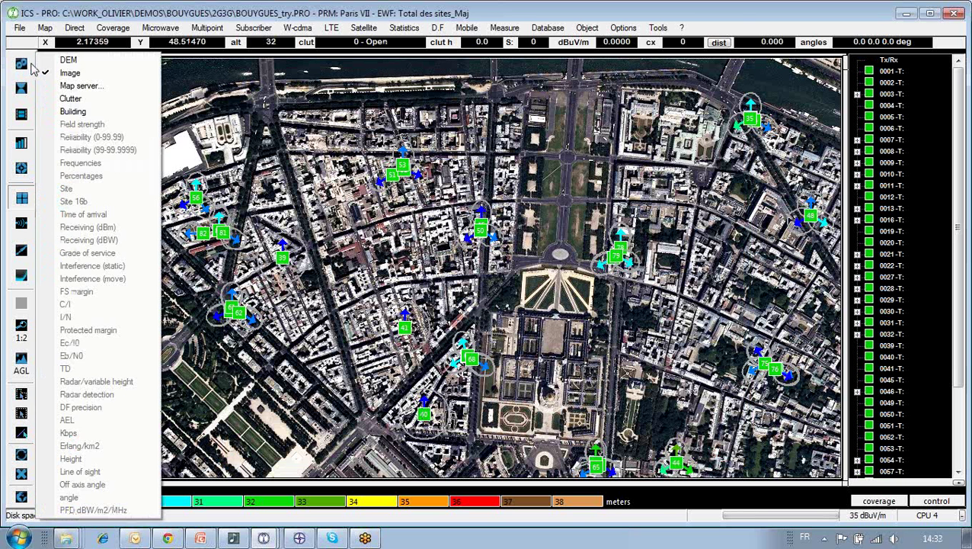
{"action": "left_click", "coordinate": [82, 66]}
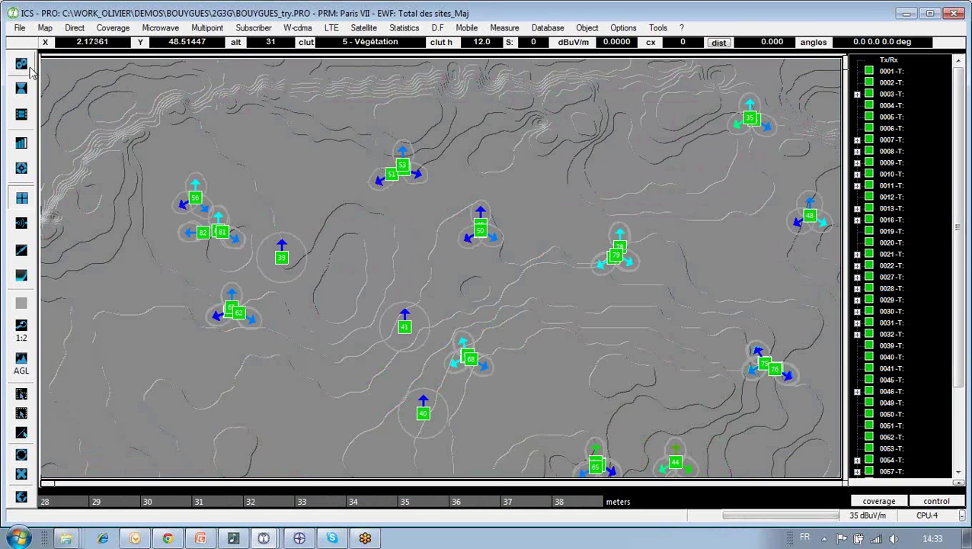
{"action": "left_click", "coordinate": [23, 65]}
{"action": "left_click", "coordinate": [69, 72]}
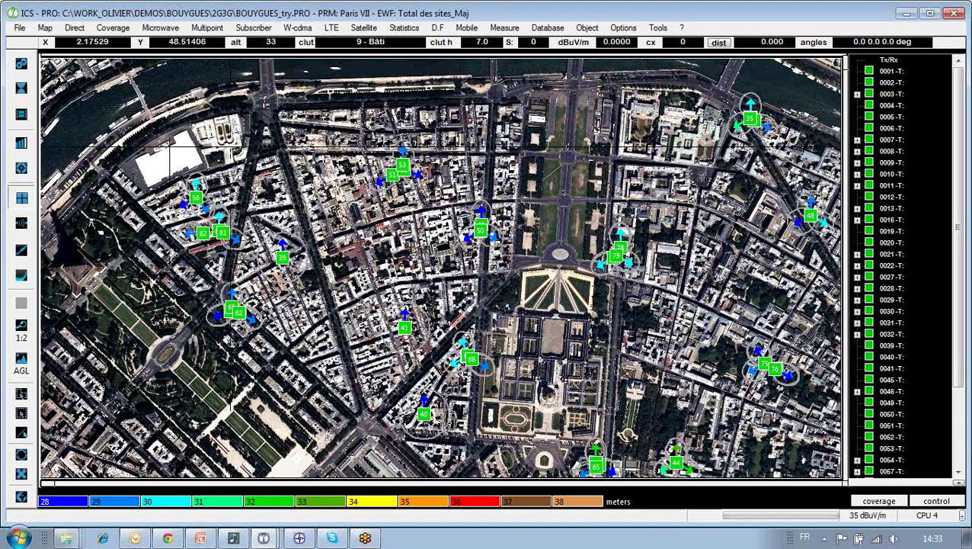
{"action": "left_click", "coordinate": [23, 65]}
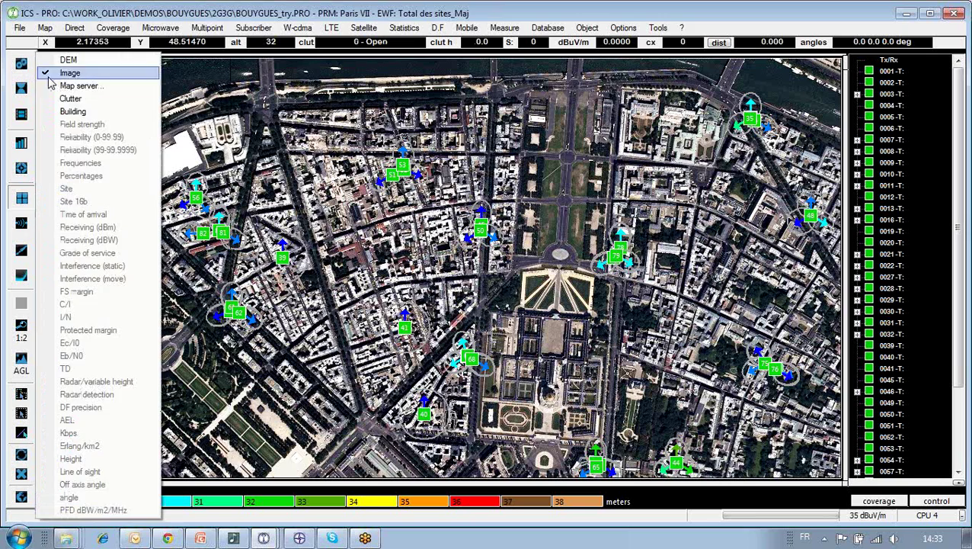
{"action": "left_click", "coordinate": [71, 98]}
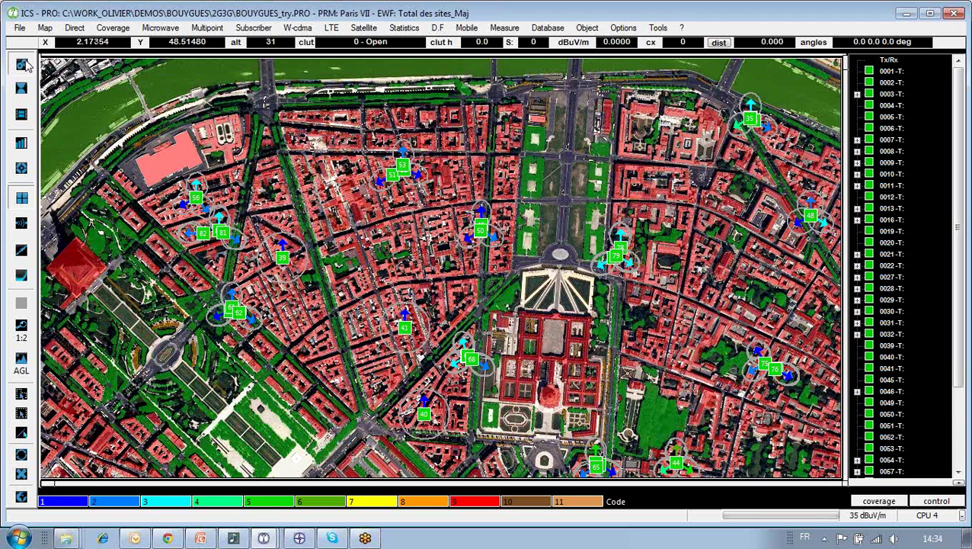
Show the Paris Building layer, return to the aerial Image layer, then list open ICS windows
{"action": "left_click", "coordinate": [23, 65]}
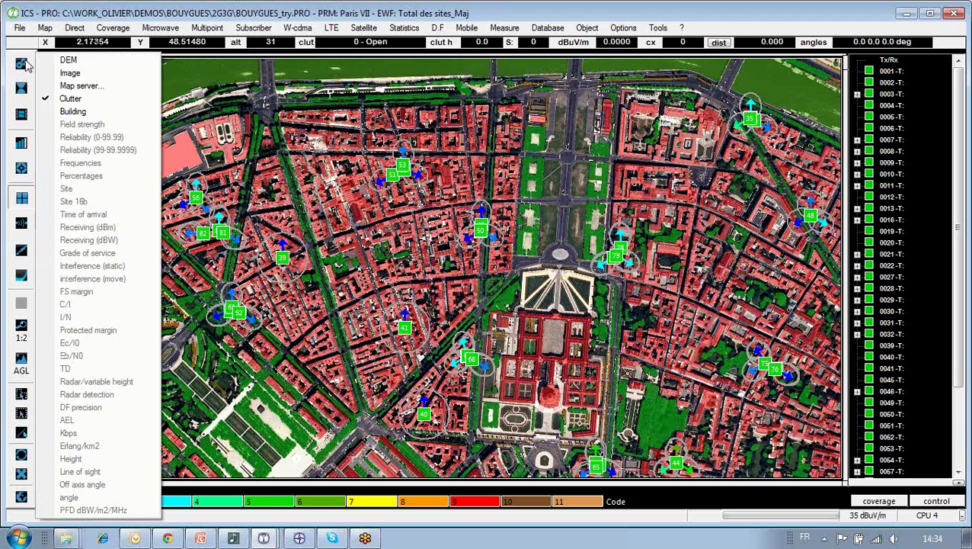
{"action": "left_click", "coordinate": [100, 116]}
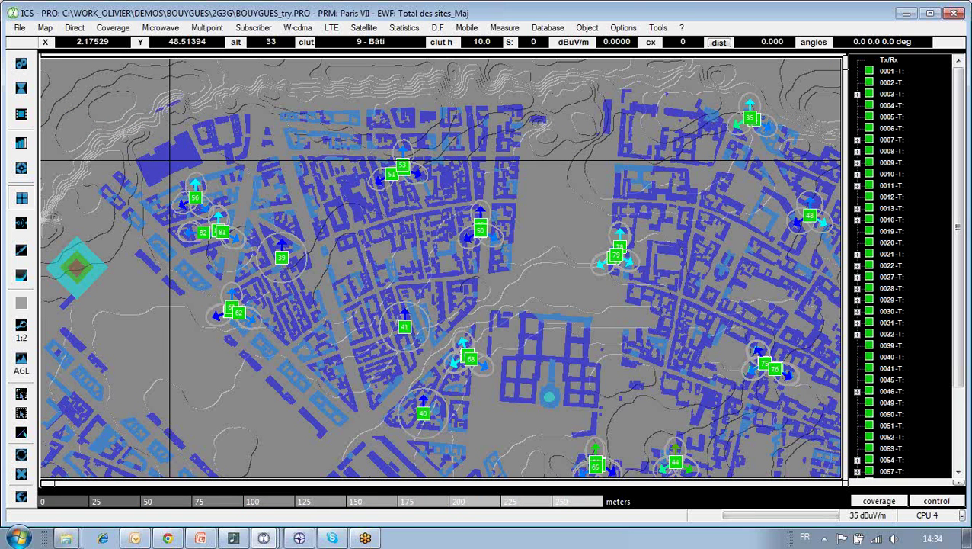
{"action": "left_click", "coordinate": [21, 63]}
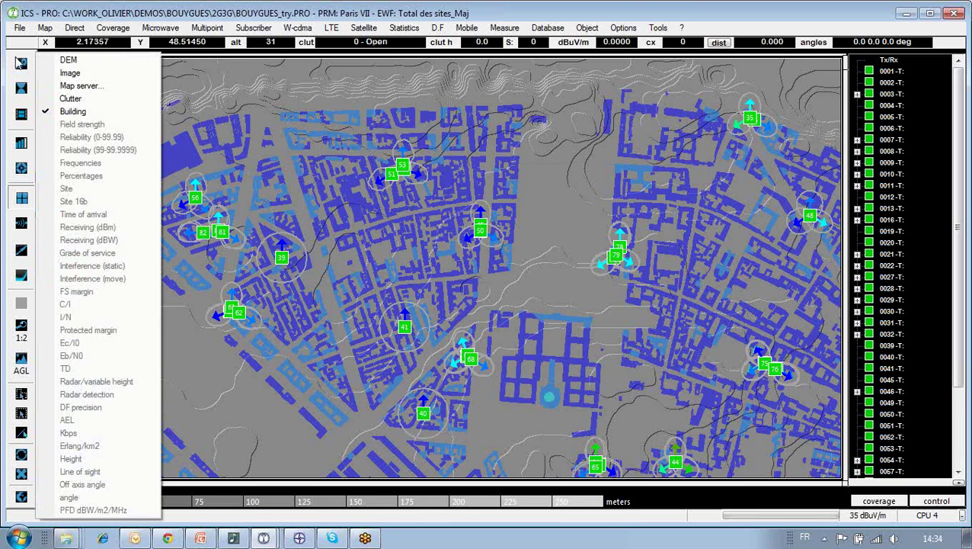
{"action": "left_click", "coordinate": [91, 74]}
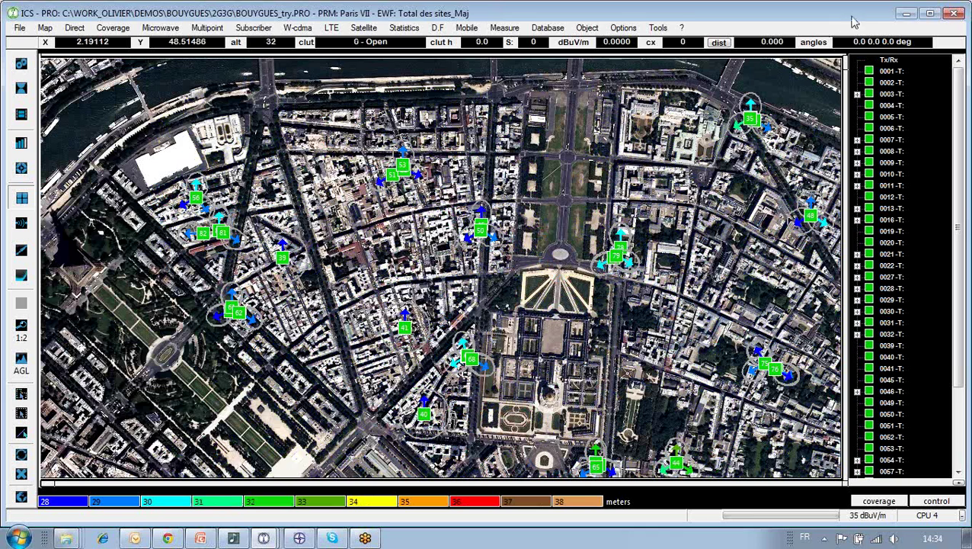
{"action": "left_click", "coordinate": [264, 538]}
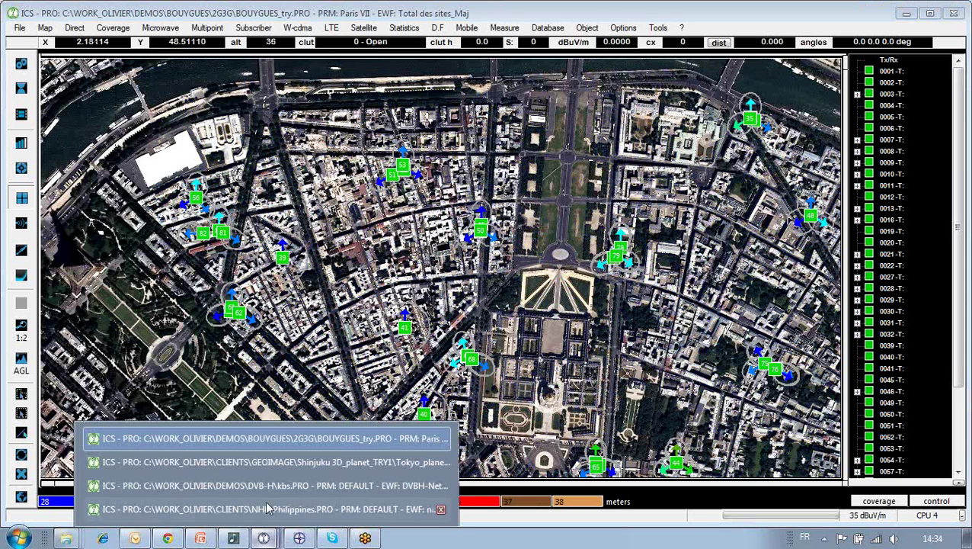
Bring the Tokyo_planet Shinjuku project forward and view it as DEM, Clutter, then Image
{"action": "left_click", "coordinate": [270, 461]}
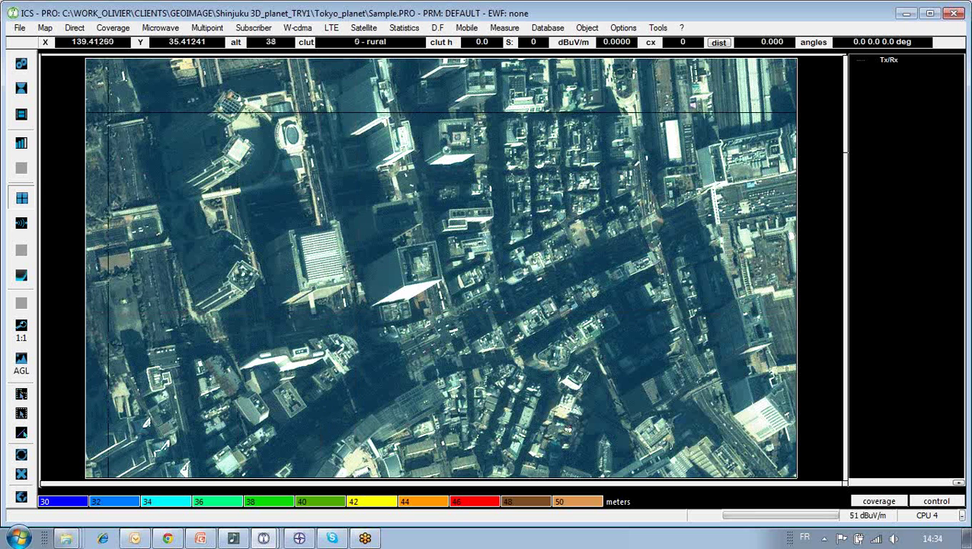
{"action": "left_click", "coordinate": [21, 64]}
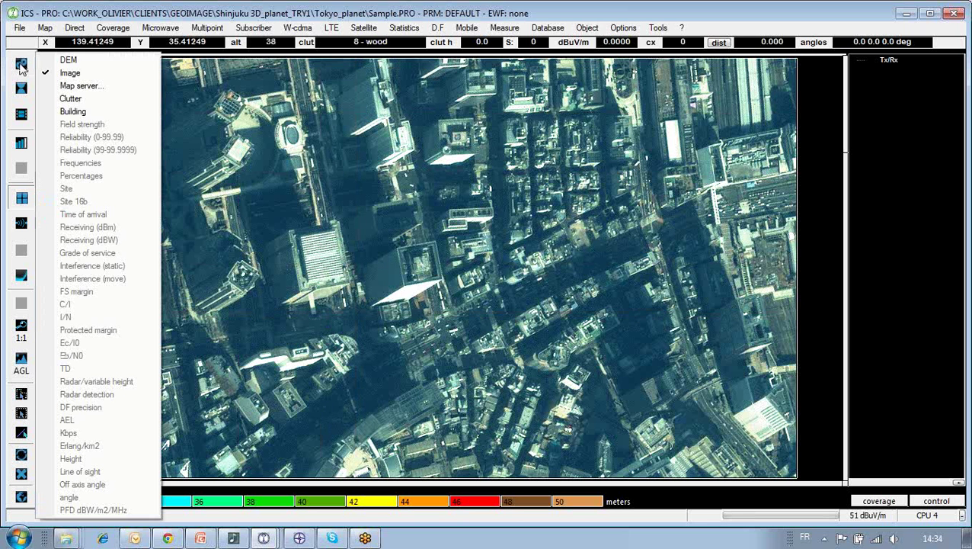
{"action": "left_click", "coordinate": [69, 60]}
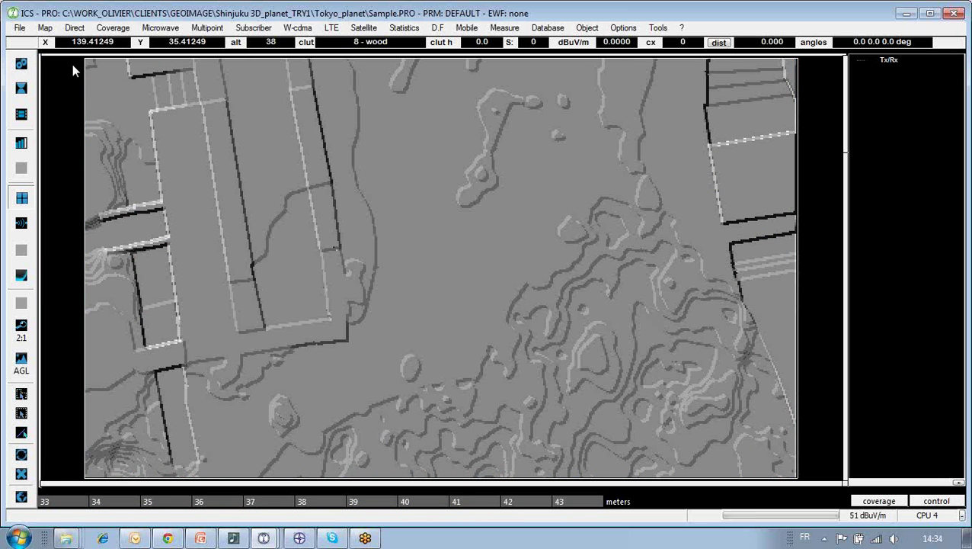
{"action": "left_click", "coordinate": [22, 65]}
{"action": "left_click", "coordinate": [77, 99]}
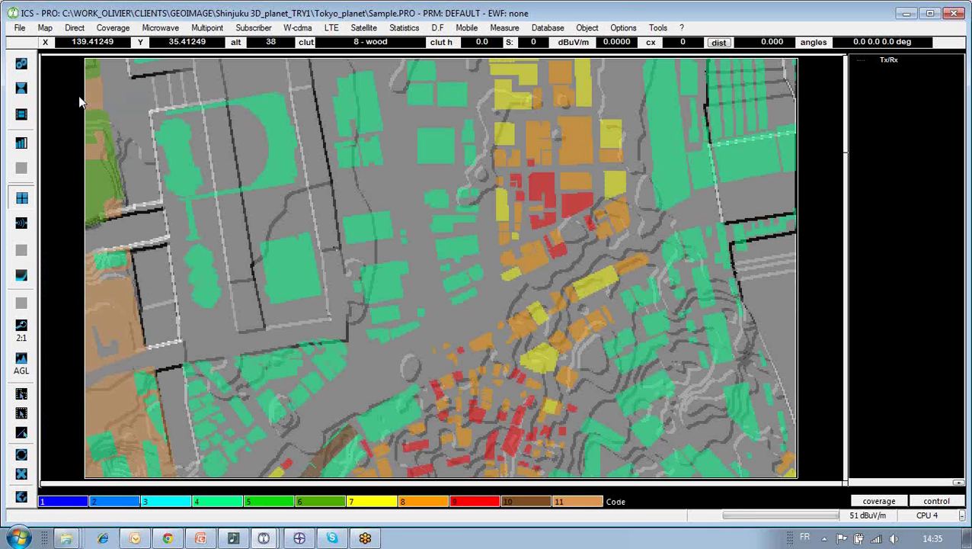
{"action": "left_click", "coordinate": [22, 65]}
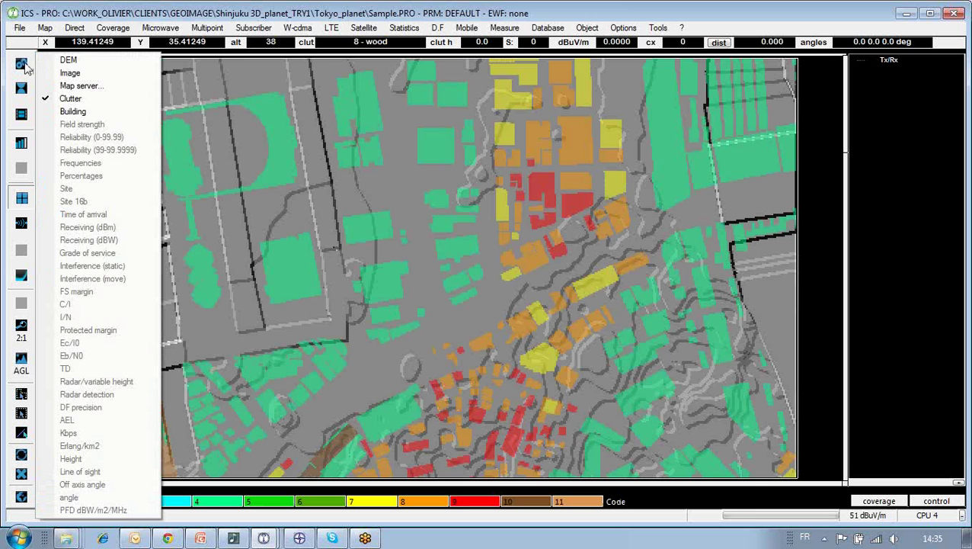
{"action": "left_click", "coordinate": [70, 75]}
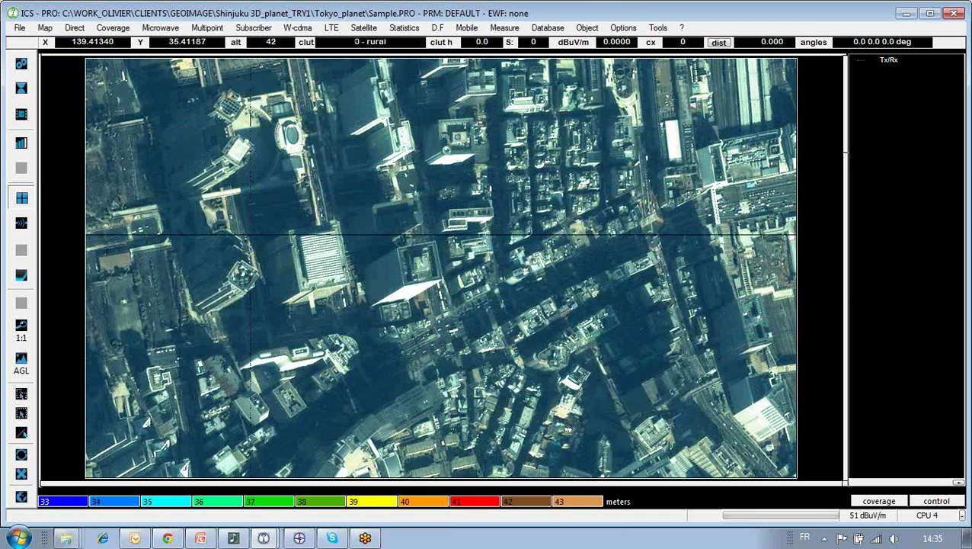
Switch the Shinjuku map to Building, then Clutter, and finally back to the aerial Image
{"action": "left_click", "coordinate": [22, 64]}
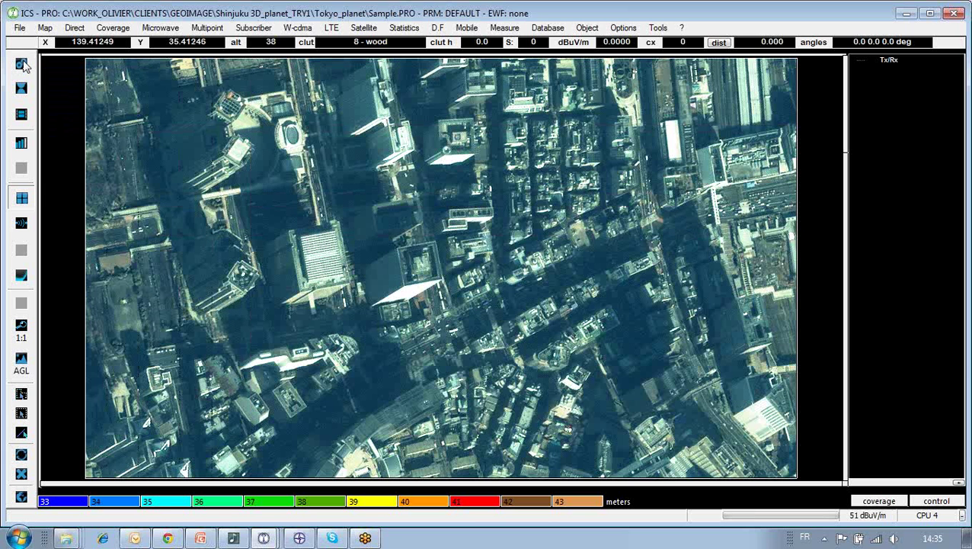
{"action": "left_click", "coordinate": [83, 110]}
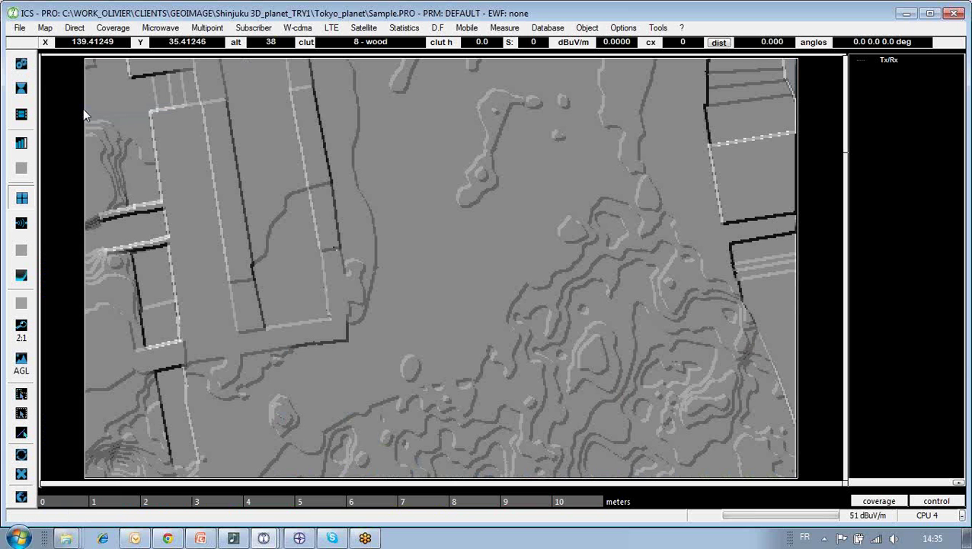
{"action": "left_click", "coordinate": [21, 65]}
{"action": "left_click", "coordinate": [69, 97]}
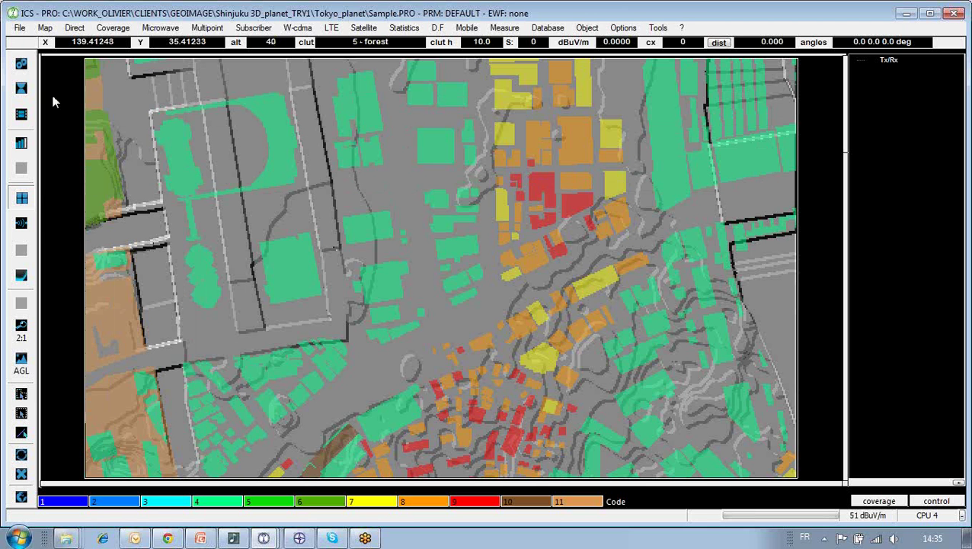
{"action": "left_click", "coordinate": [21, 64]}
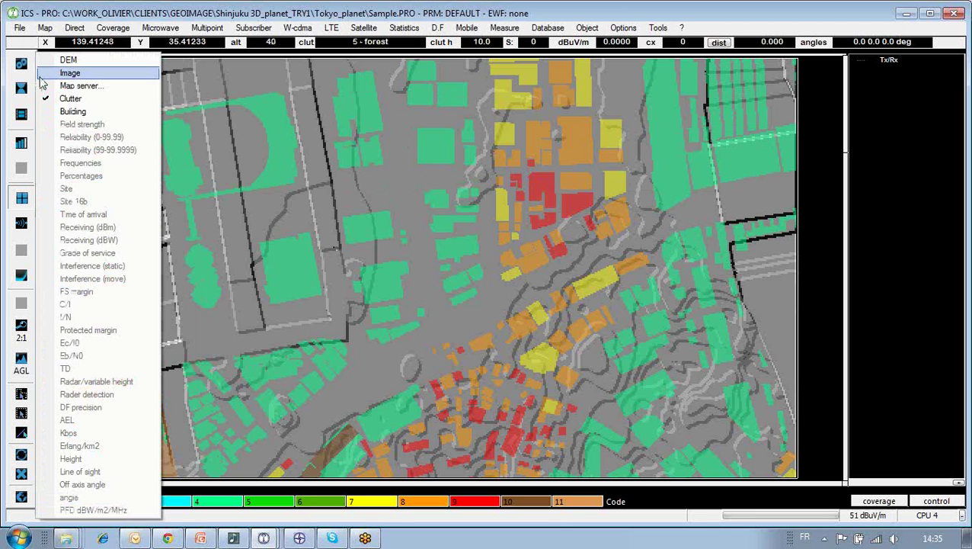
{"action": "left_click", "coordinate": [77, 74]}
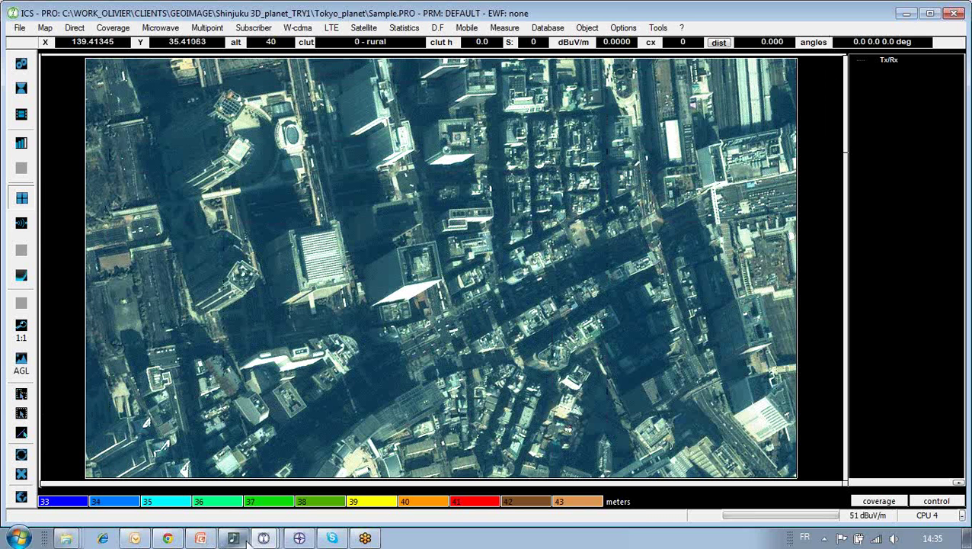
{"action": "mouse_move", "coordinate": [256, 540]}
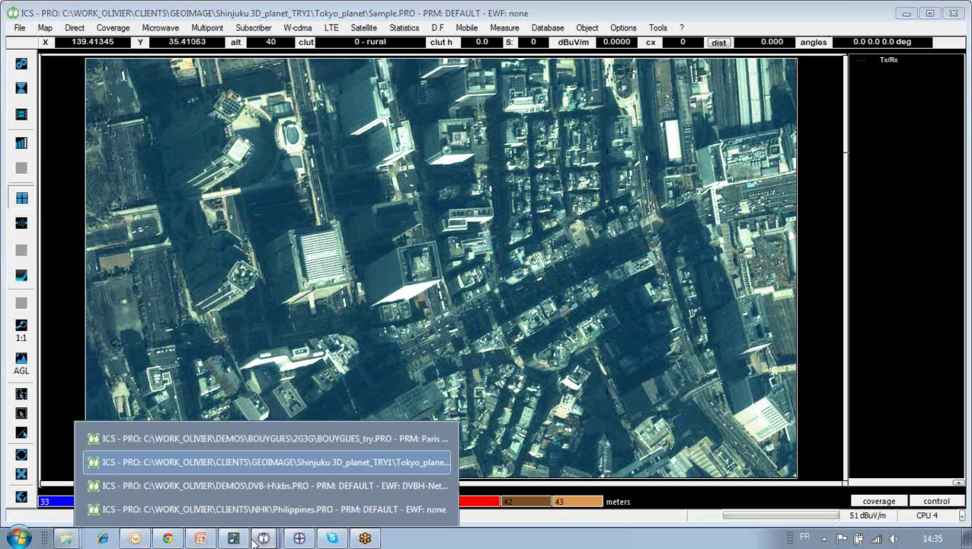
Bring the Whangarei DVB-H project forward and view its DEM relief before returning to Image
{"action": "left_click", "coordinate": [263, 485]}
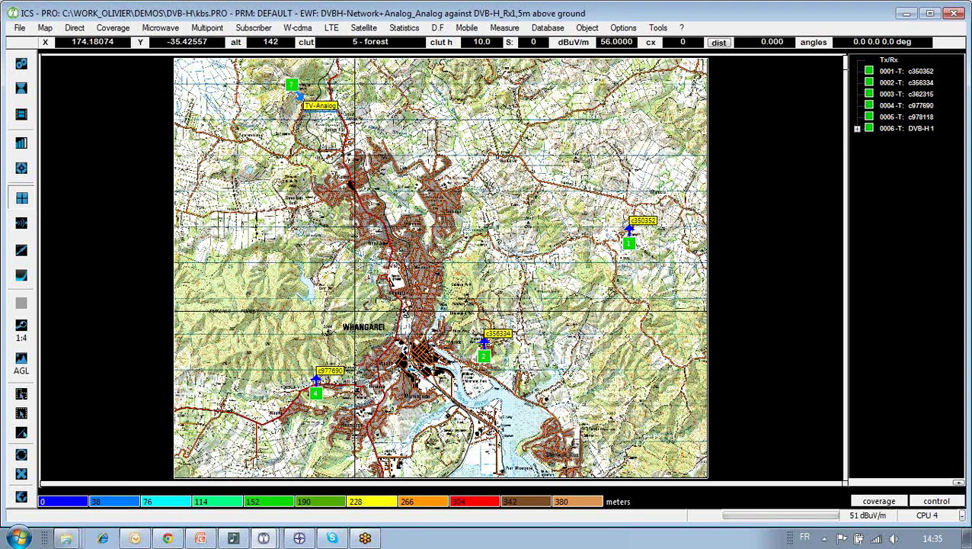
{"action": "left_click", "coordinate": [21, 64]}
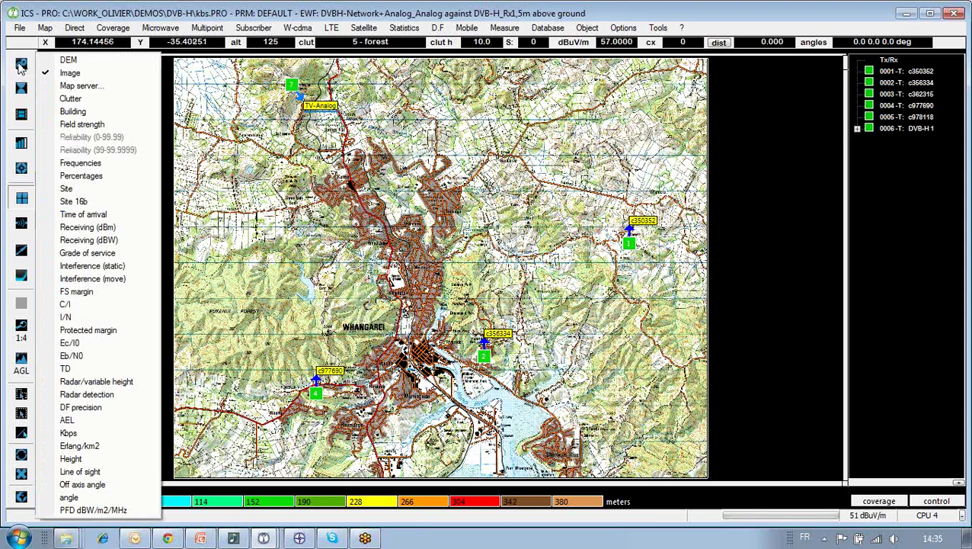
{"action": "left_click", "coordinate": [90, 61]}
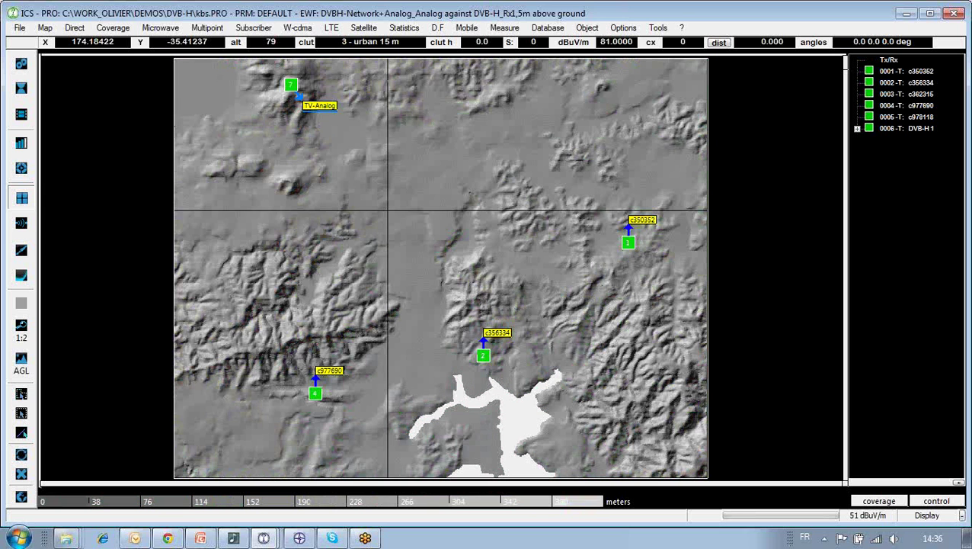
{"action": "left_click", "coordinate": [21, 67]}
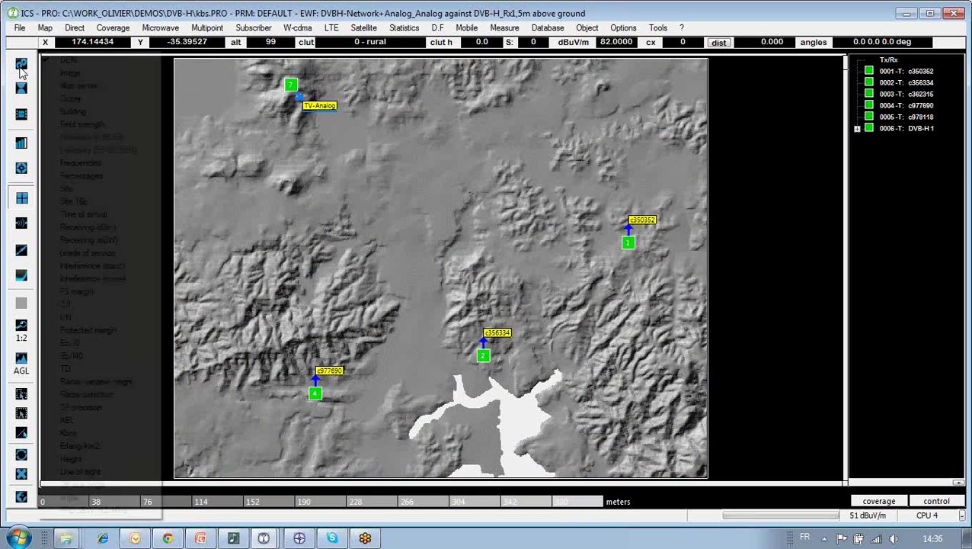
{"action": "left_click", "coordinate": [70, 74]}
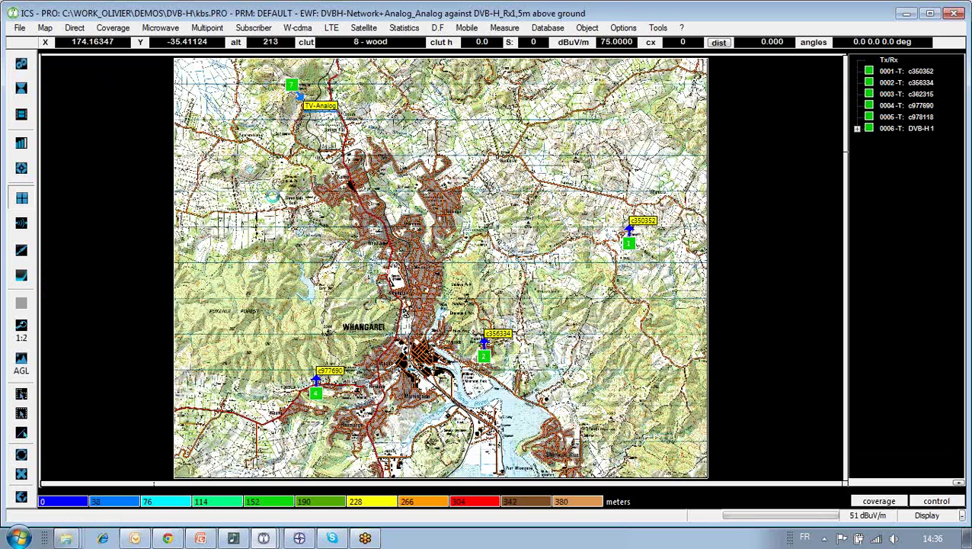
Zoom into the Whangarei map, then back out to the 1:4 scale
{"action": "scroll", "coordinate": [442, 268], "scroll_direction": "up", "scroll_amount": 1}
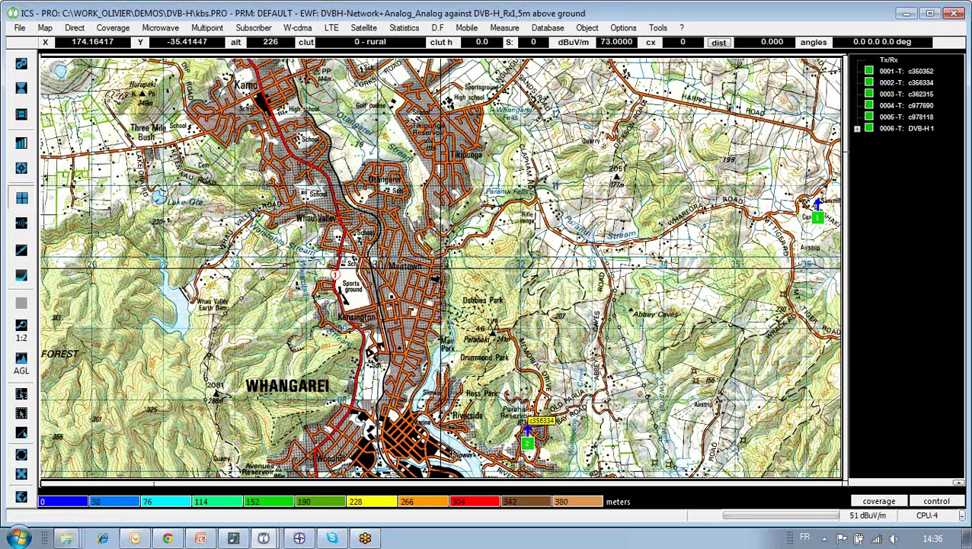
{"action": "scroll", "coordinate": [441, 268], "scroll_direction": "up", "scroll_amount": 1}
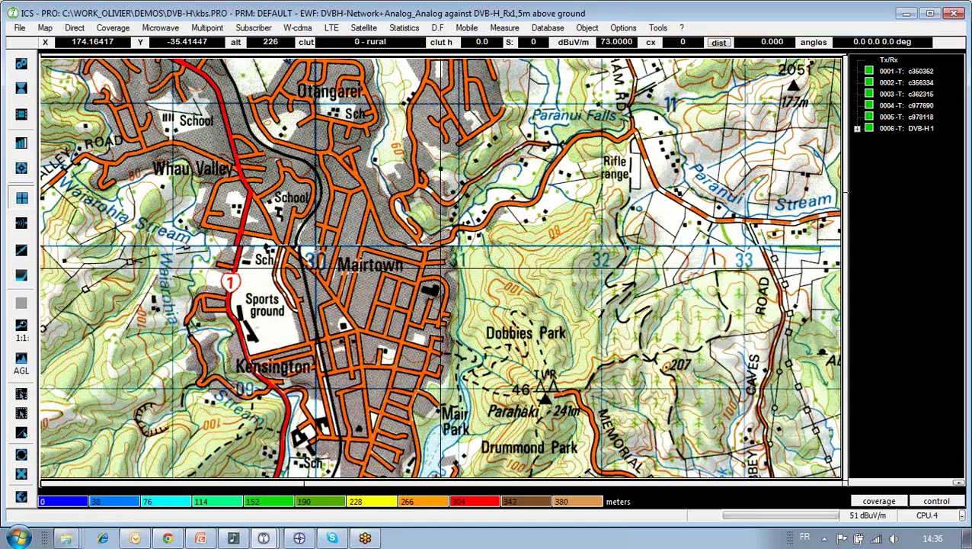
{"action": "scroll", "coordinate": [442, 267], "scroll_direction": "down", "scroll_amount": 1}
{"action": "scroll", "coordinate": [441, 268], "scroll_direction": "down", "scroll_amount": 1}
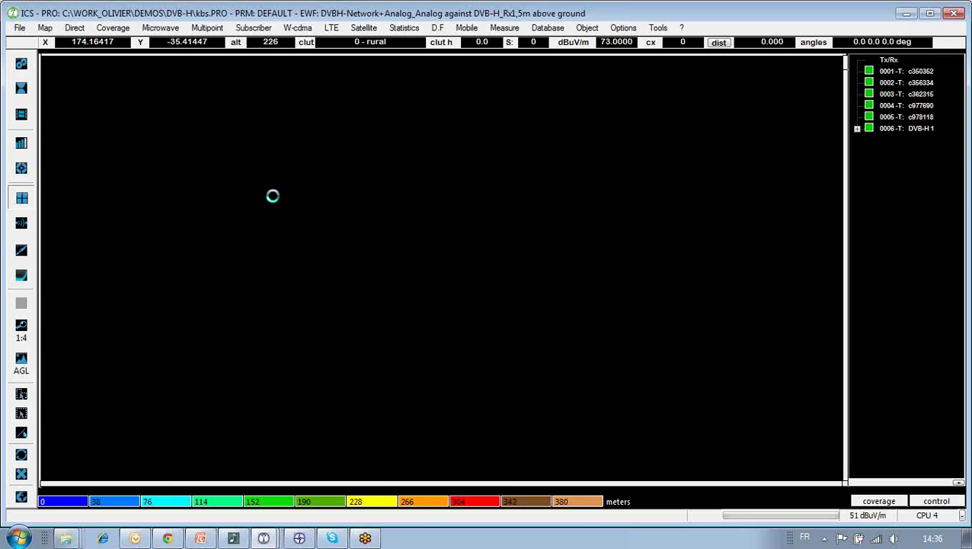
Overlay the Clutter layer on the Whangarei map and bring up the ICS Map Server window
{"action": "left_click", "coordinate": [23, 65]}
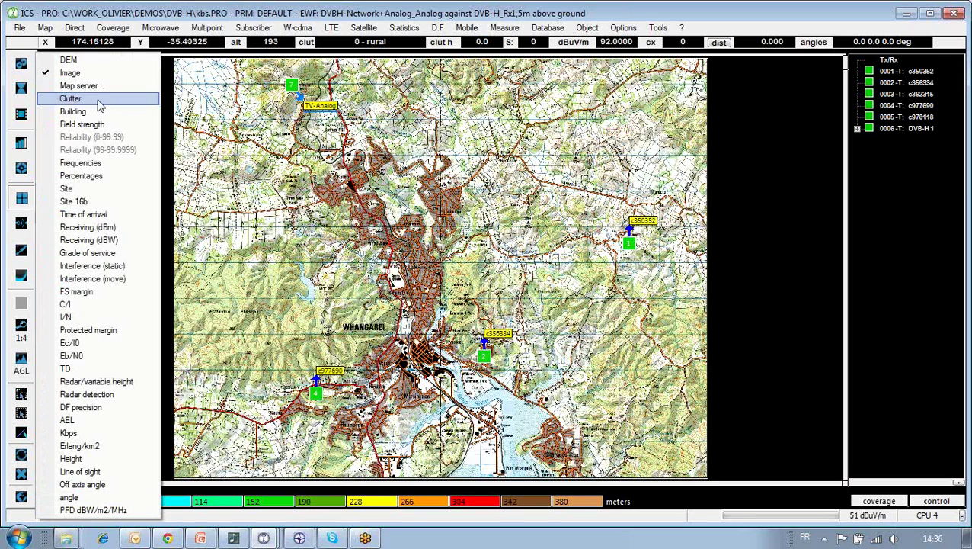
{"action": "left_click", "coordinate": [71, 98]}
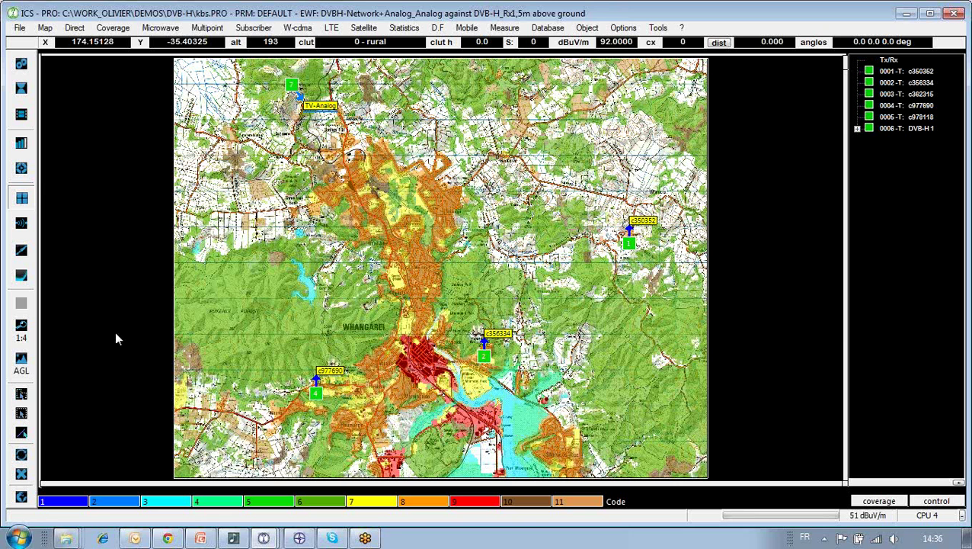
{"action": "mouse_move", "coordinate": [264, 542]}
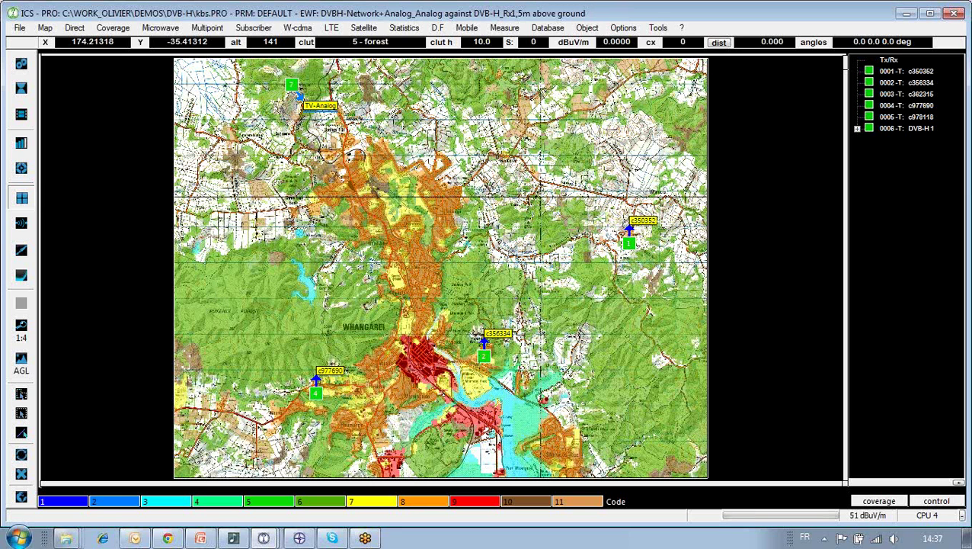
{"action": "left_click", "coordinate": [299, 538]}
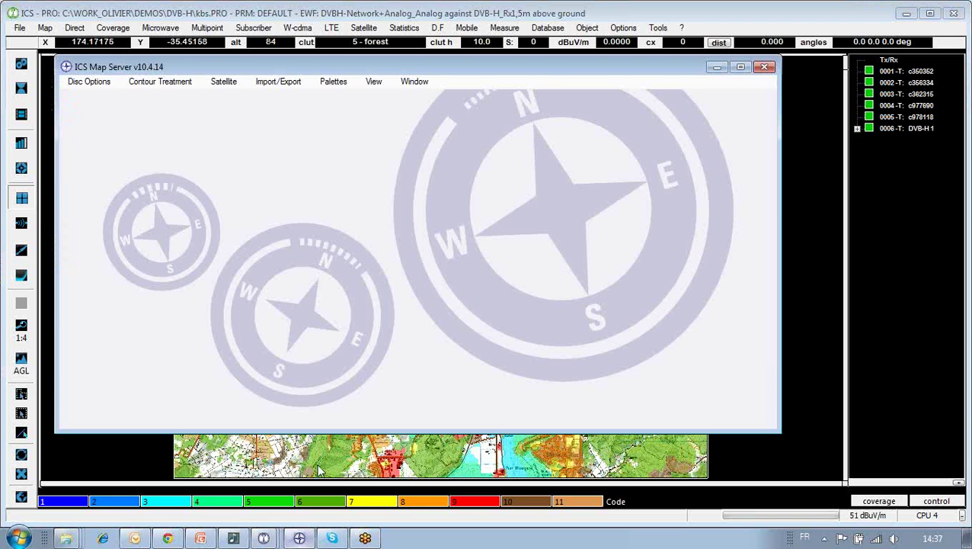
Launch the Online Worldwide Builder and step through Project Setup and Data Access Setup to Build
{"action": "left_click", "coordinate": [280, 84]}
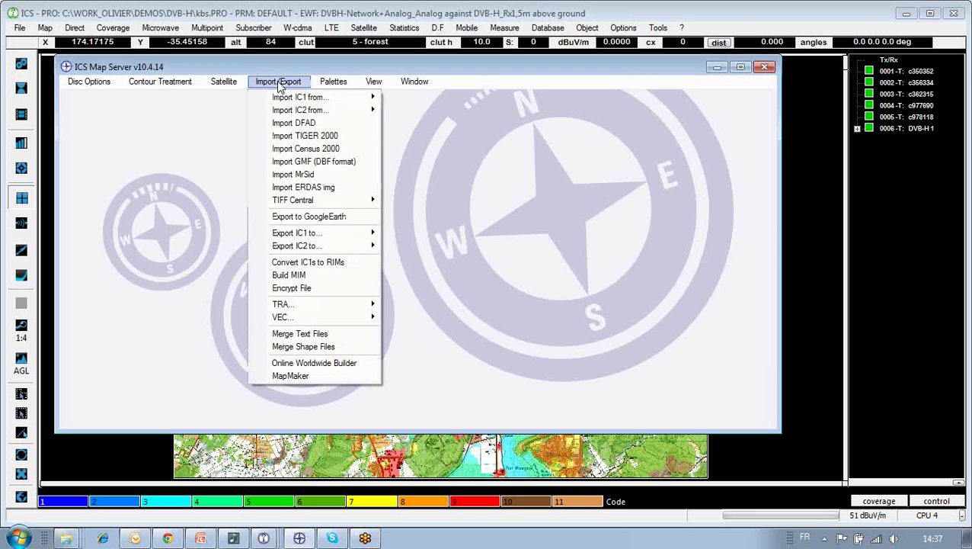
{"action": "left_click", "coordinate": [328, 364]}
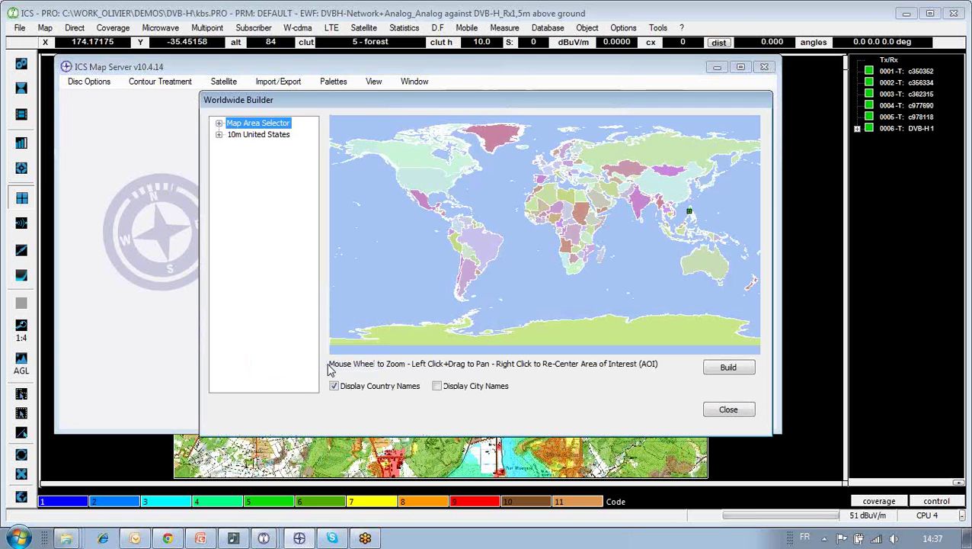
{"action": "left_click", "coordinate": [219, 124]}
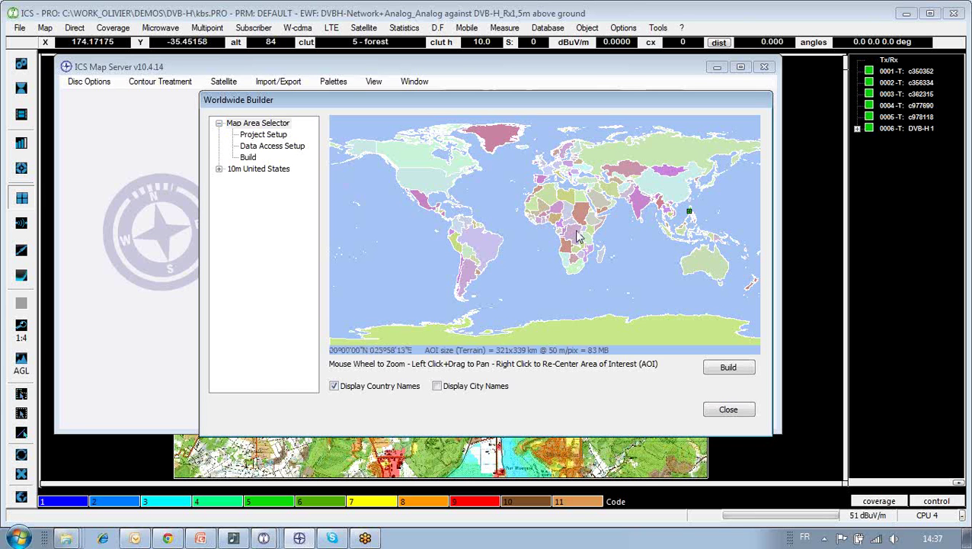
{"action": "left_click", "coordinate": [280, 136]}
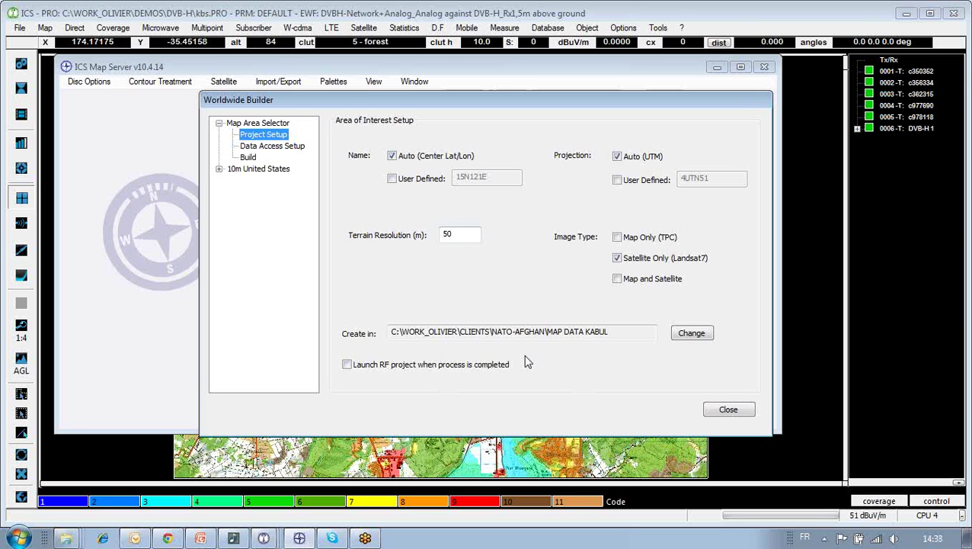
{"action": "left_click", "coordinate": [294, 153]}
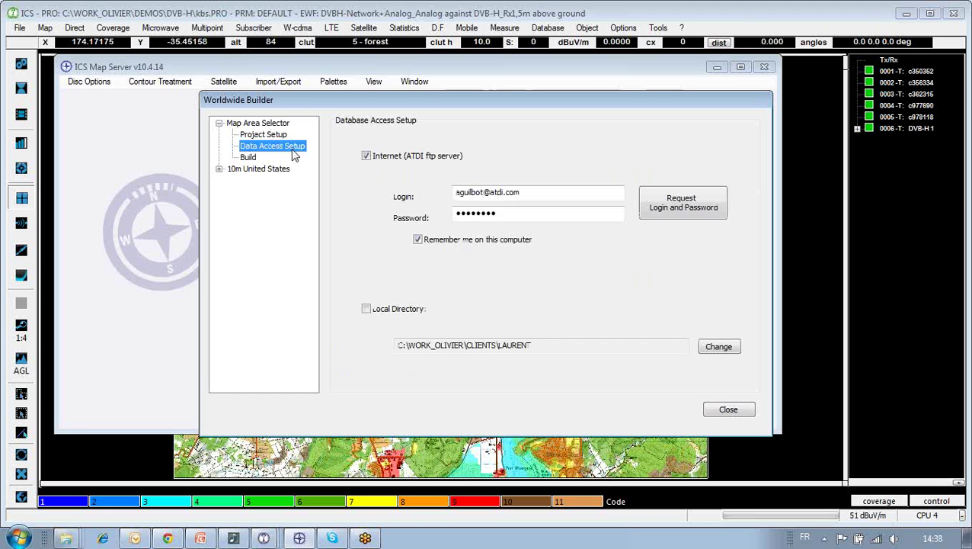
{"action": "left_click", "coordinate": [249, 157]}
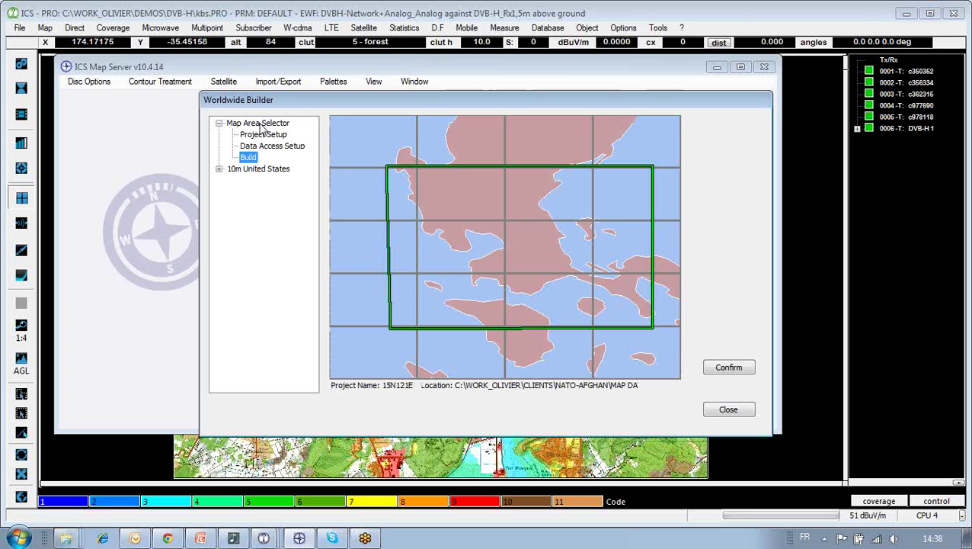
Zoom and pan the world map to the Philippines, tick Display City Names, and reopen Project Setup
{"action": "left_click", "coordinate": [260, 124]}
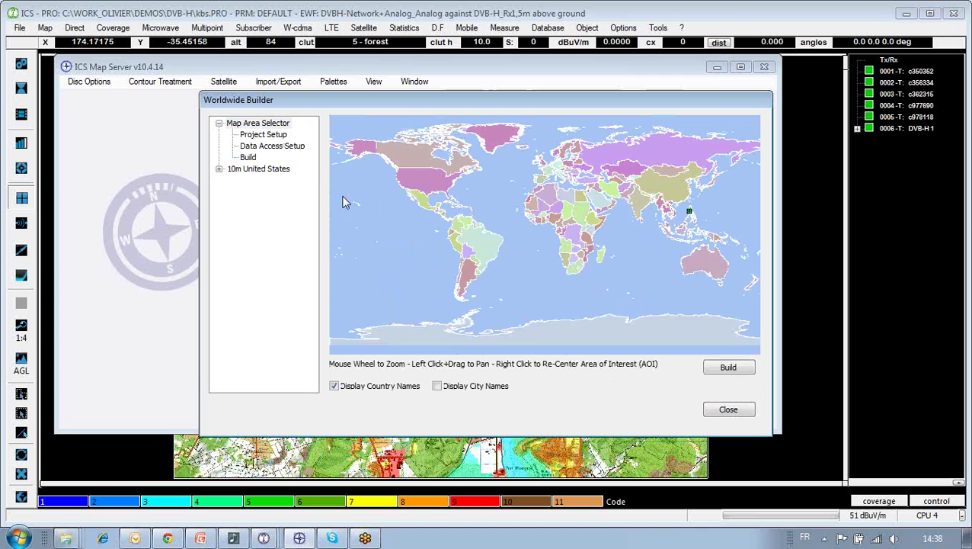
{"action": "scroll", "coordinate": [709, 267], "scroll_direction": "up", "scroll_amount": 3}
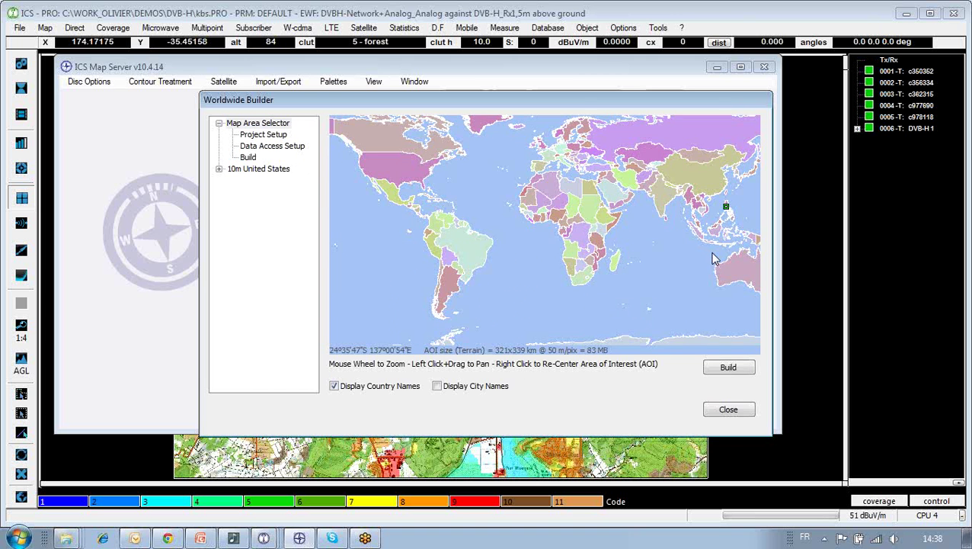
{"action": "scroll", "coordinate": [629, 267], "scroll_direction": "up", "scroll_amount": 2}
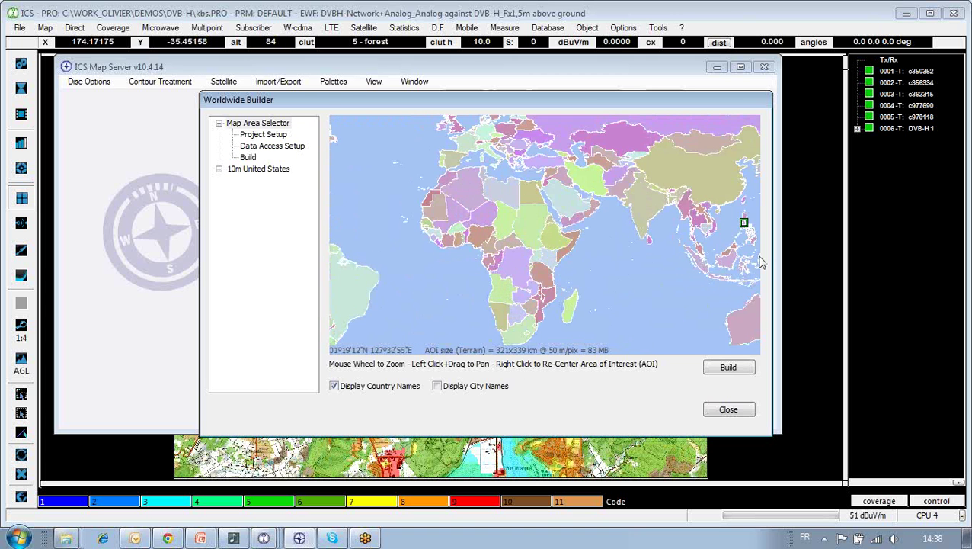
{"action": "left_click_drag", "start_coordinate": [758, 259], "coordinate": [647, 251]}
{"action": "scroll", "coordinate": [646, 252], "scroll_direction": "up", "scroll_amount": 3}
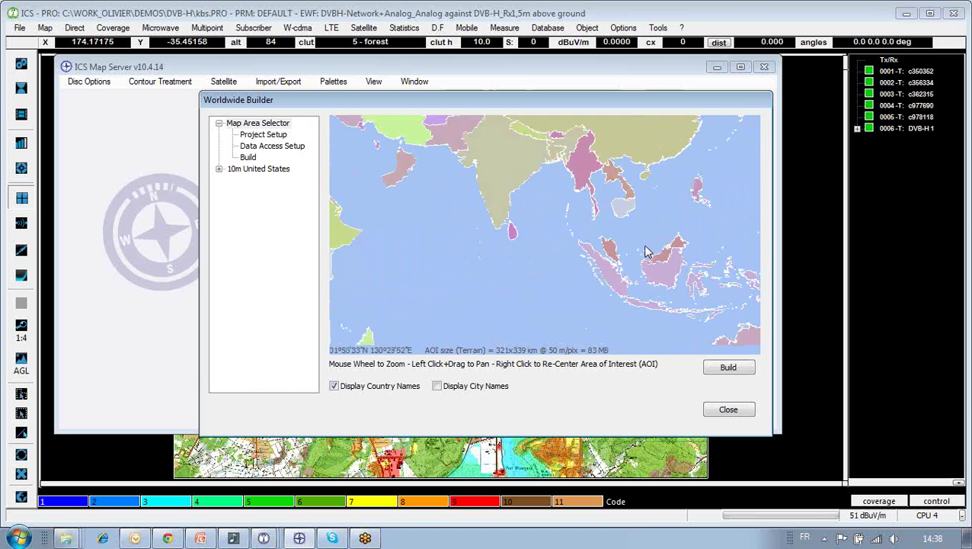
{"action": "scroll", "coordinate": [593, 250], "scroll_direction": "up", "scroll_amount": 2}
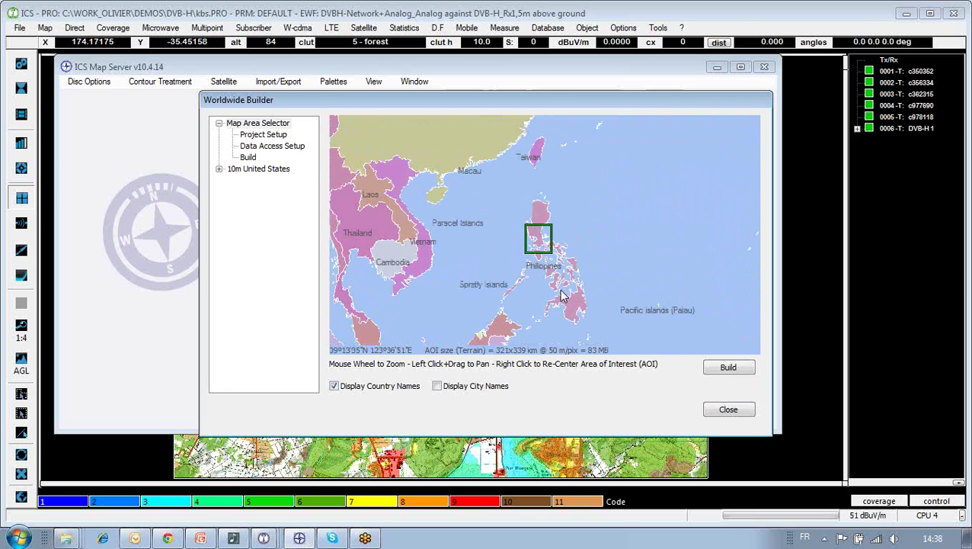
{"action": "scroll", "coordinate": [572, 282], "scroll_direction": "up", "scroll_amount": 1}
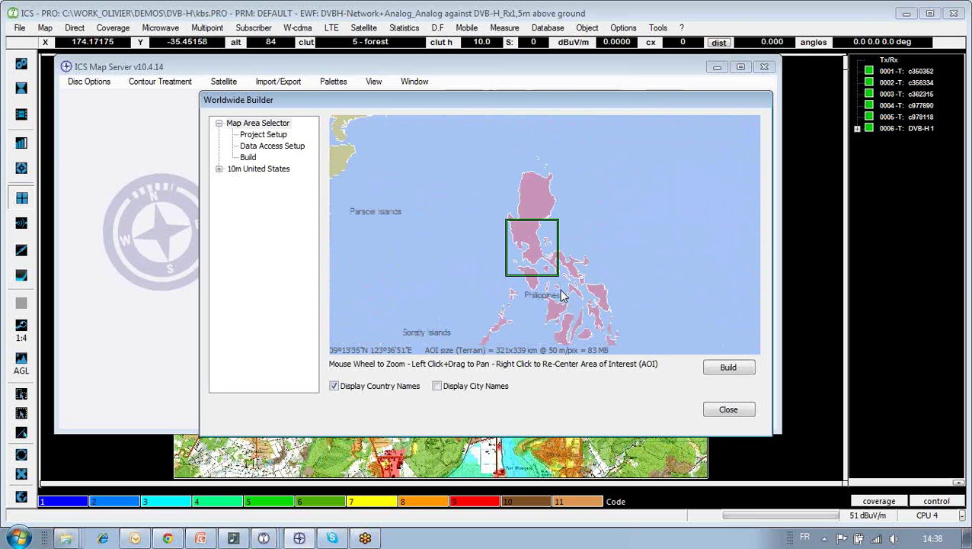
{"action": "left_click", "coordinate": [437, 386]}
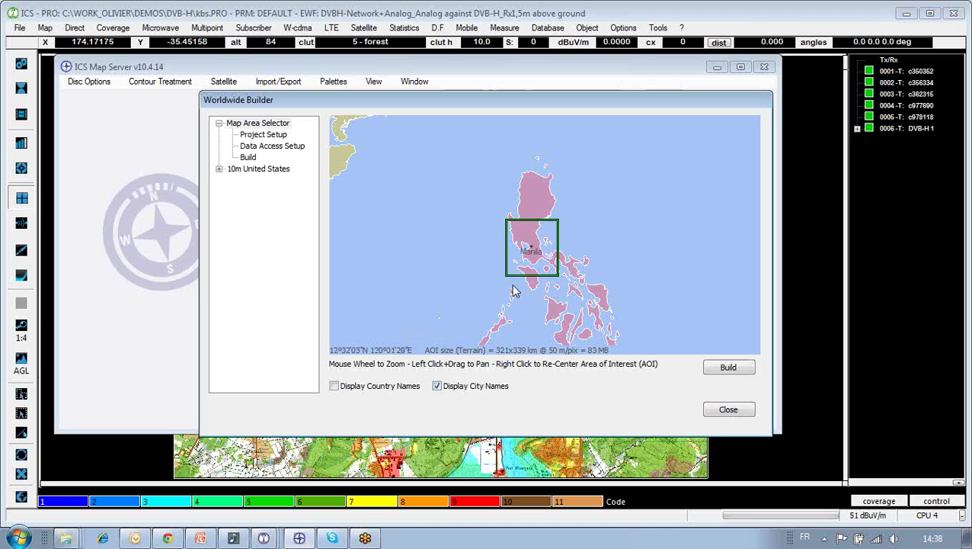
{"action": "left_click", "coordinate": [263, 135]}
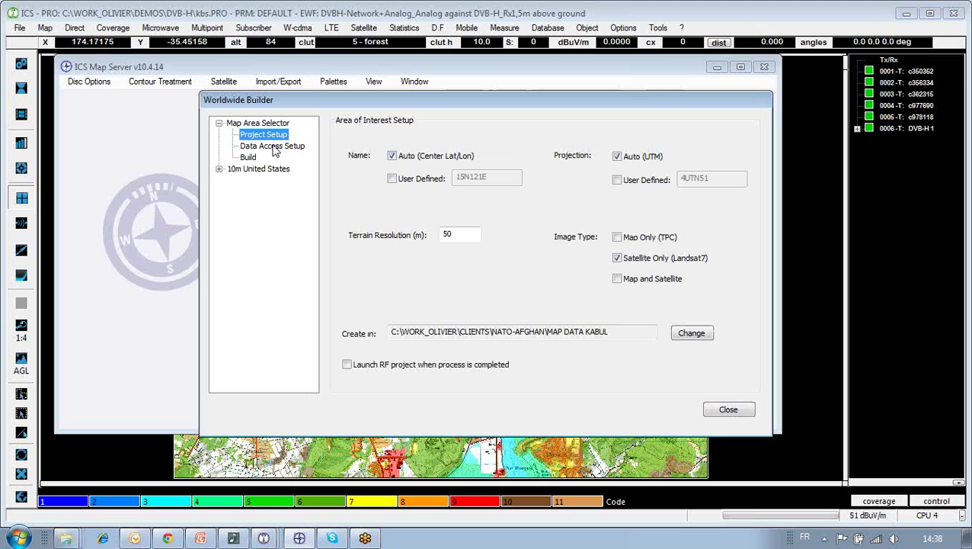
Advance through Data Access Setup to the Build preview of project 15N121E
{"action": "left_click", "coordinate": [273, 147]}
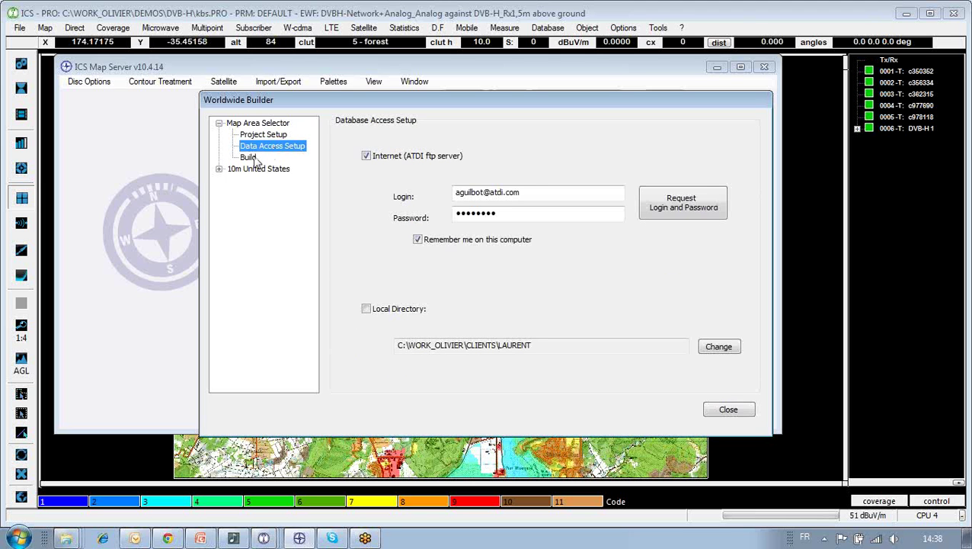
{"action": "left_click", "coordinate": [248, 157]}
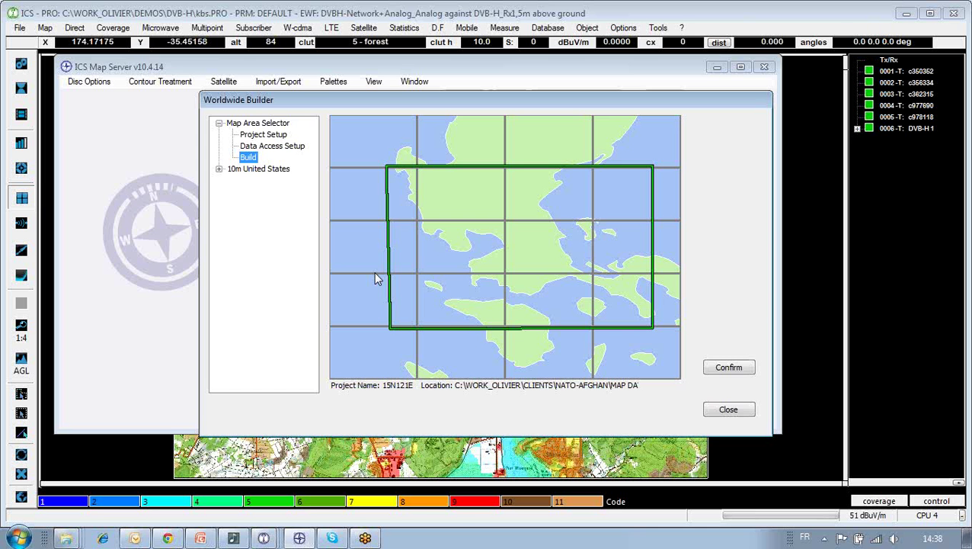
Switch to Philippines.PRO and view its Luzon map as the DEM, then the Clutter layer
{"action": "left_click", "coordinate": [266, 538]}
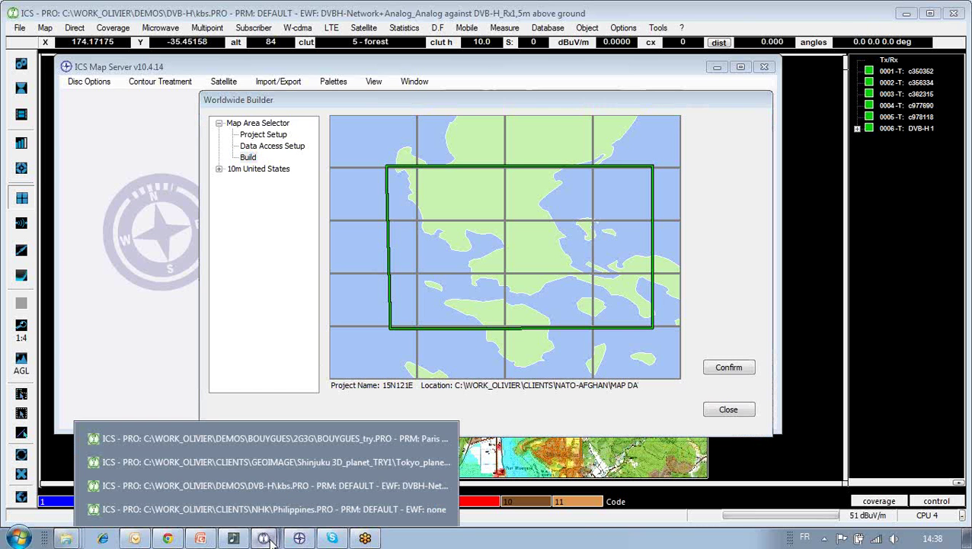
{"action": "left_click", "coordinate": [431, 509]}
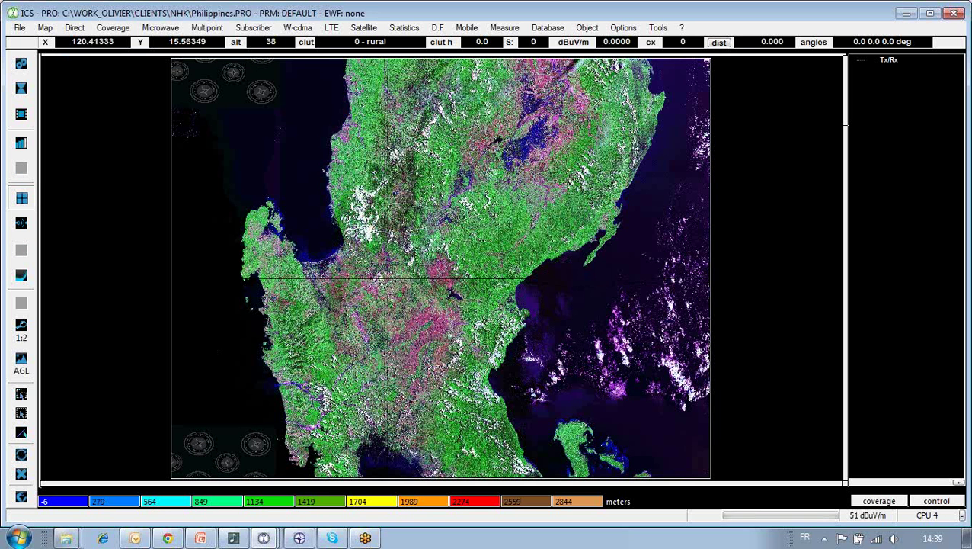
{"action": "left_click", "coordinate": [22, 65]}
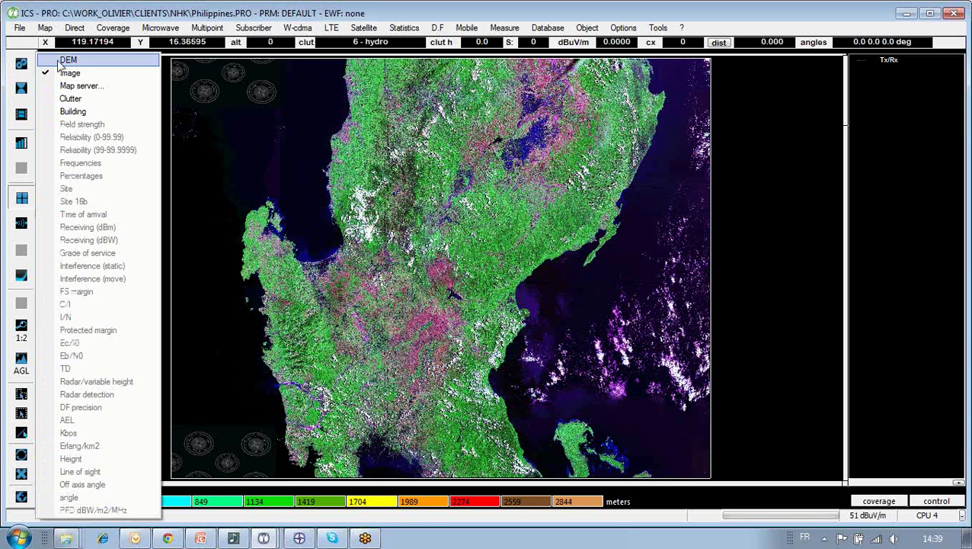
{"action": "left_click", "coordinate": [98, 59]}
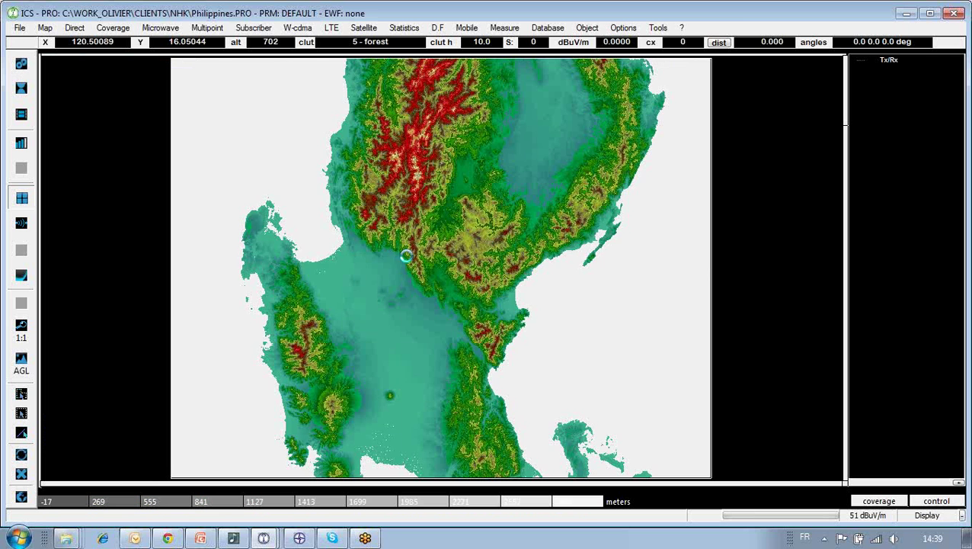
{"action": "left_click", "coordinate": [23, 65]}
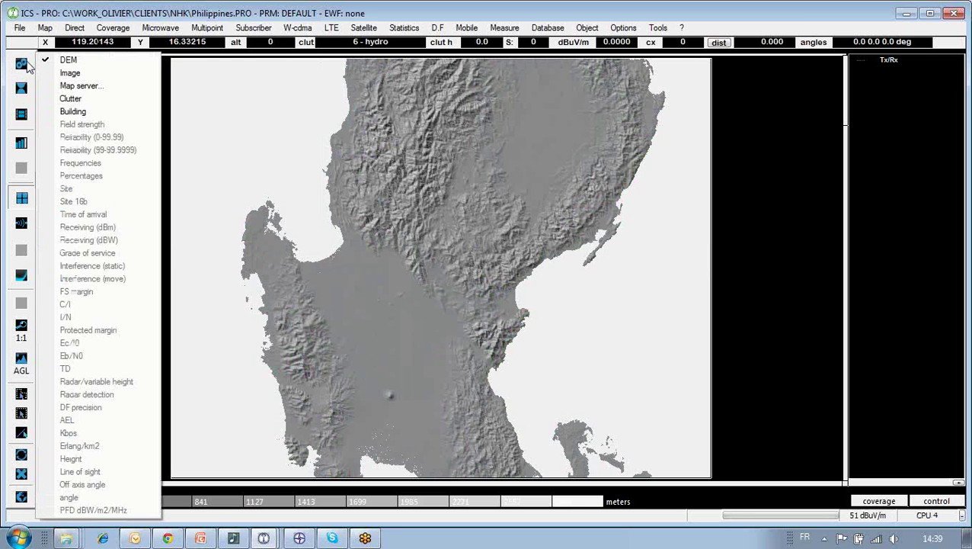
{"action": "left_click", "coordinate": [70, 97]}
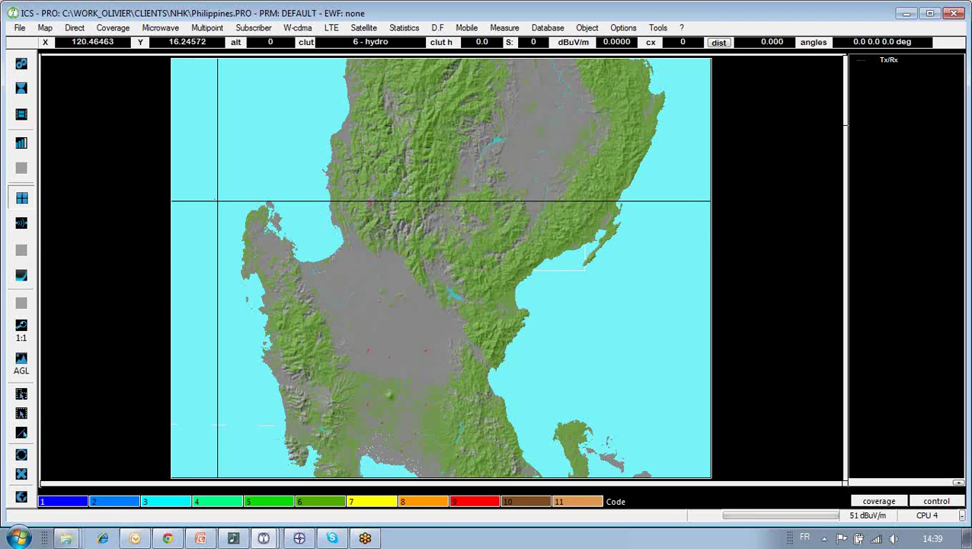
{"action": "left_click", "coordinate": [22, 64]}
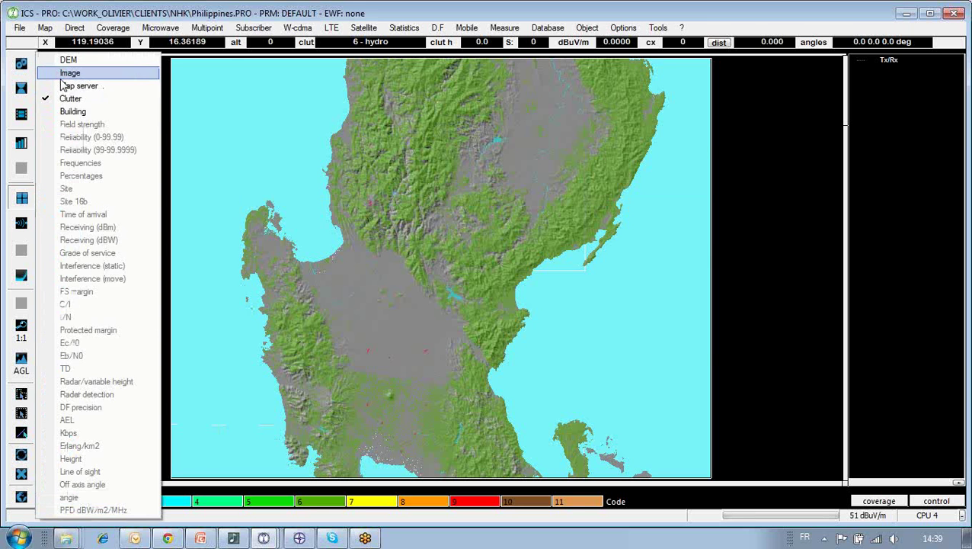